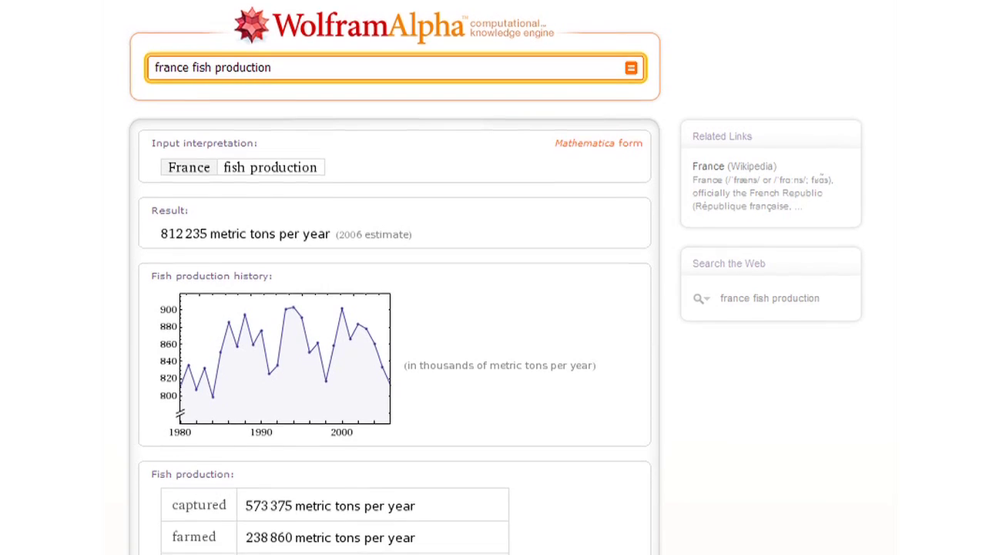
Extend 'france fish production' with 'vs. poland' to compare 812 235 vs 180 265 metric tons per year.
scroll(394, 309, down, 3)
scroll(394, 308, down, 1)
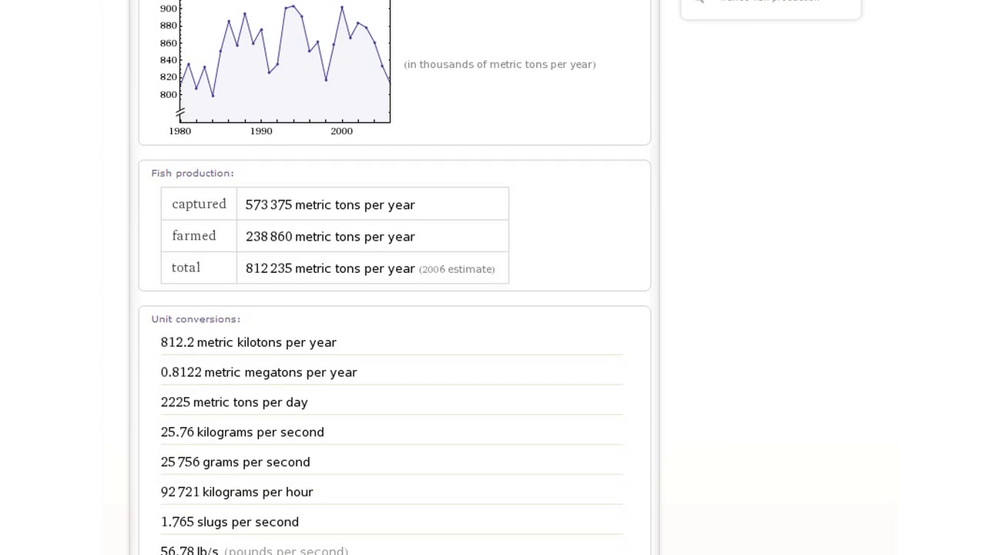
scroll(889, 281, up, 4)
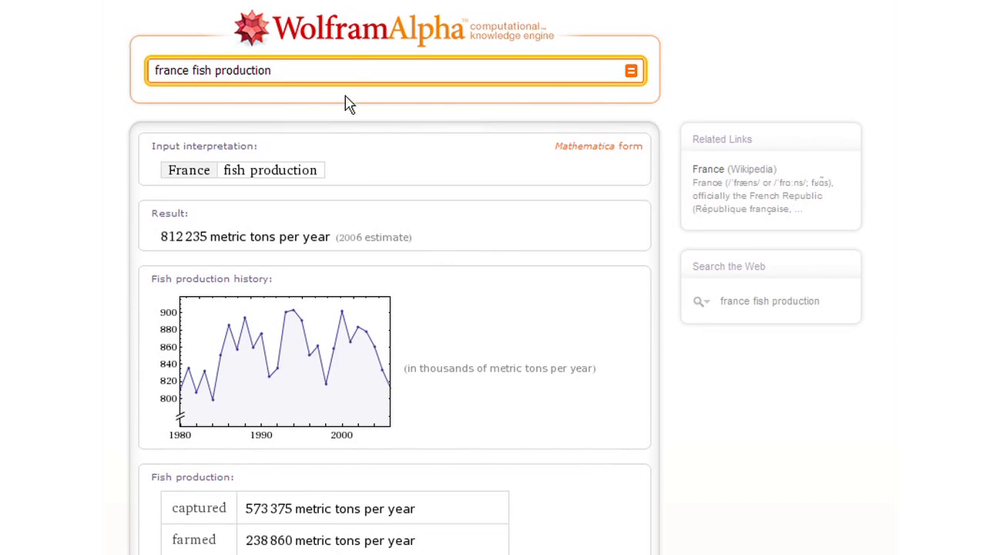
click(347, 71)
text(vs. poland)
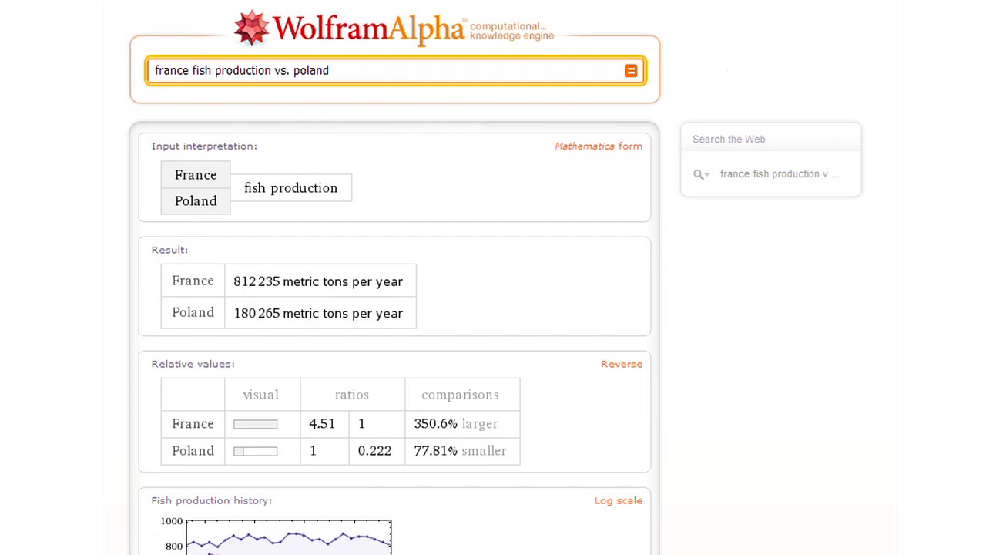
scroll(493, 309, down, 2)
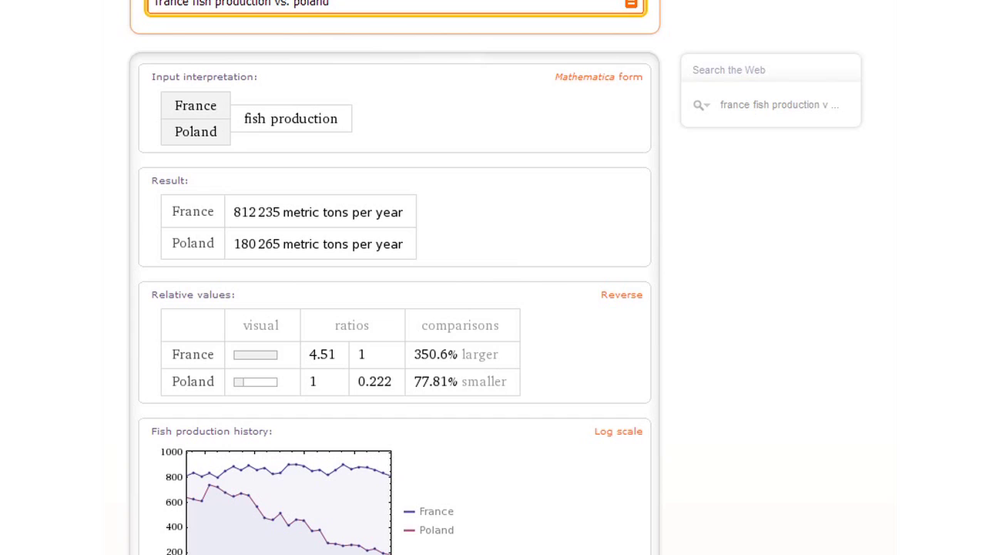
Look up nutrition facts for '2 cups OJ' and browse the results.
key(ctrl+a)
text(2 cups OJ)
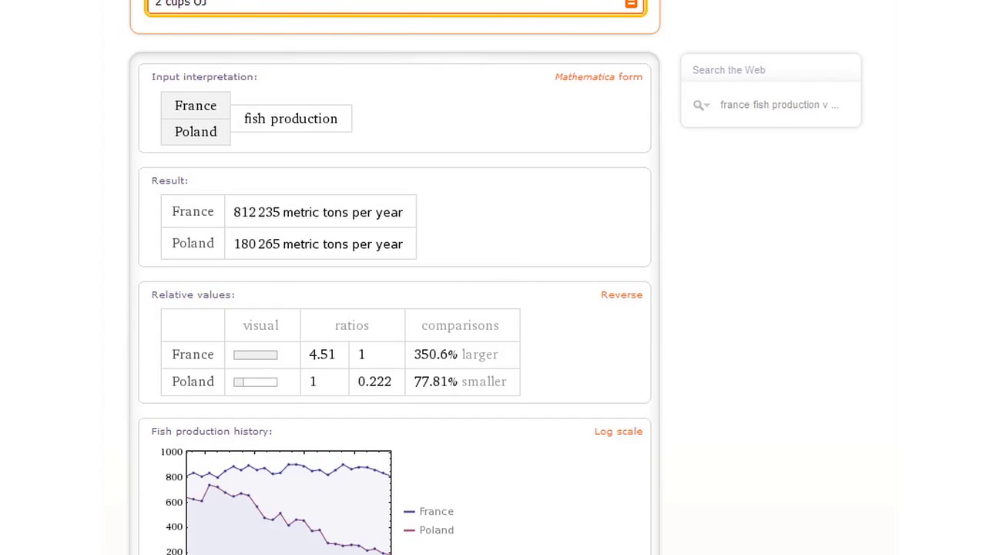
key(Return)
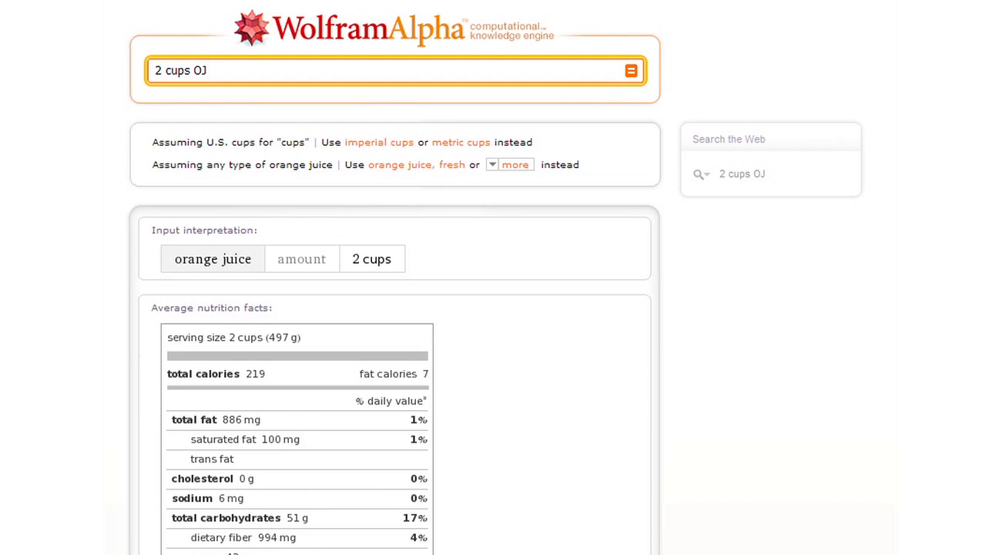
scroll(394, 308, down, 6)
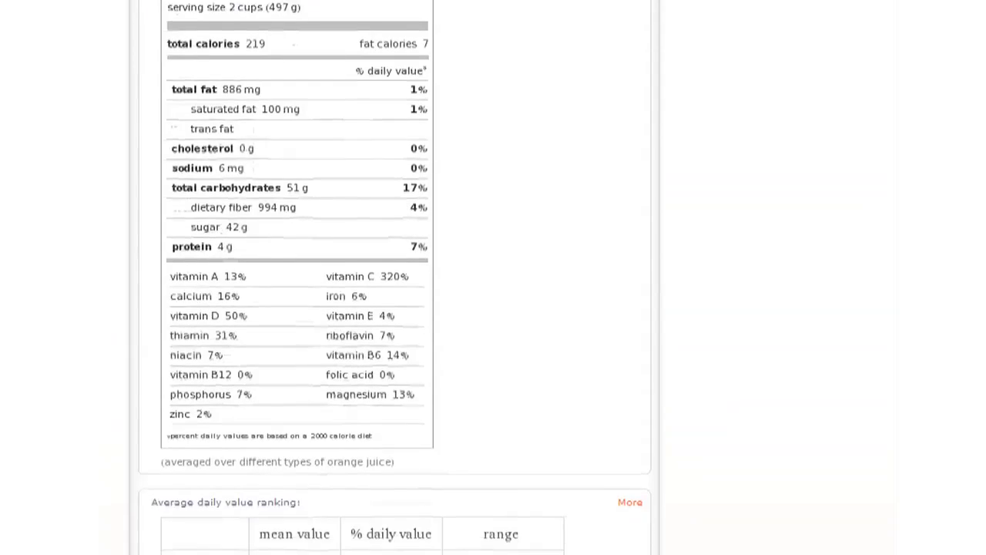
scroll(394, 308, down, 3)
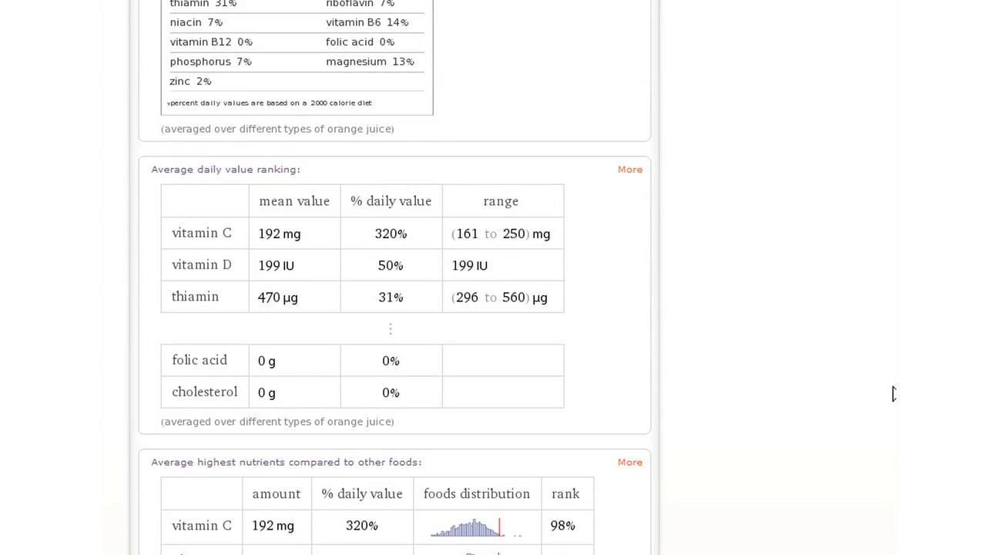
scroll(395, 278, down, 3)
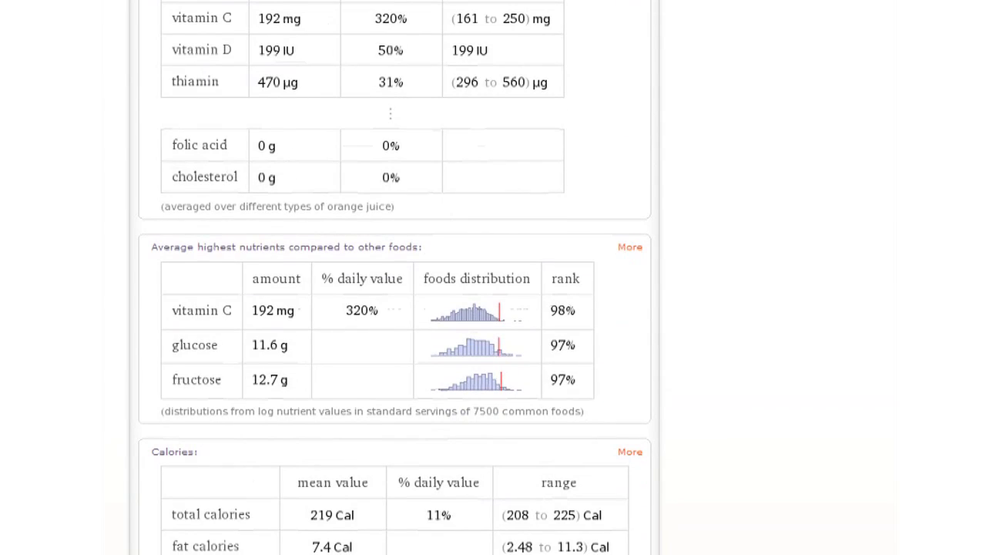
Add '+ 1 slice cheddar cheese' to the query for combined nutrition facts.
key(Home)
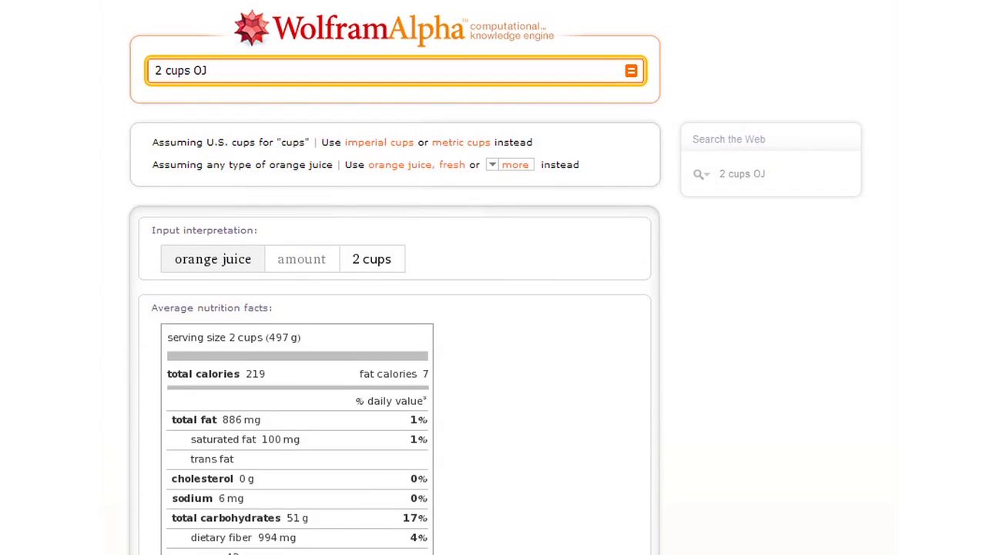
text(+ 1 slice chedda)
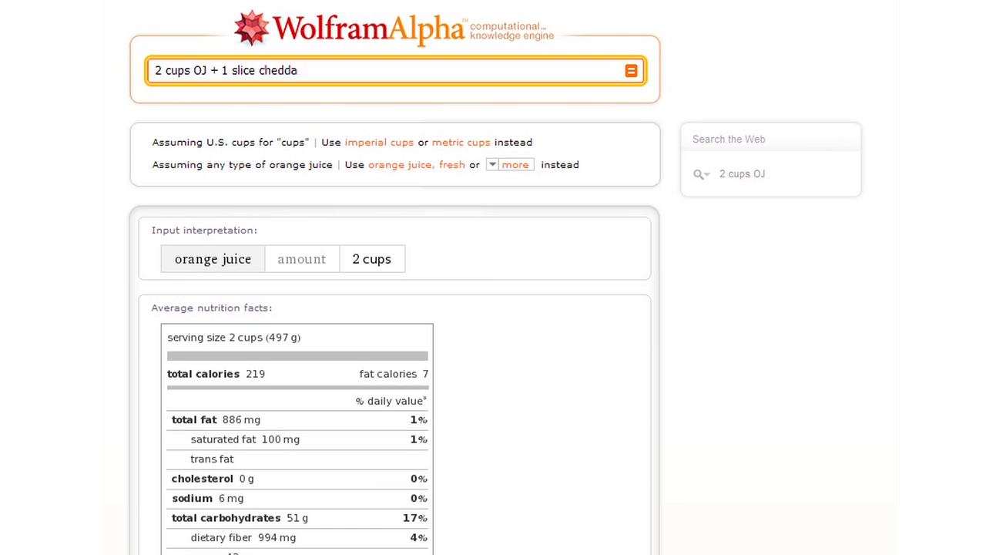
text(r cheese)
key(Return)
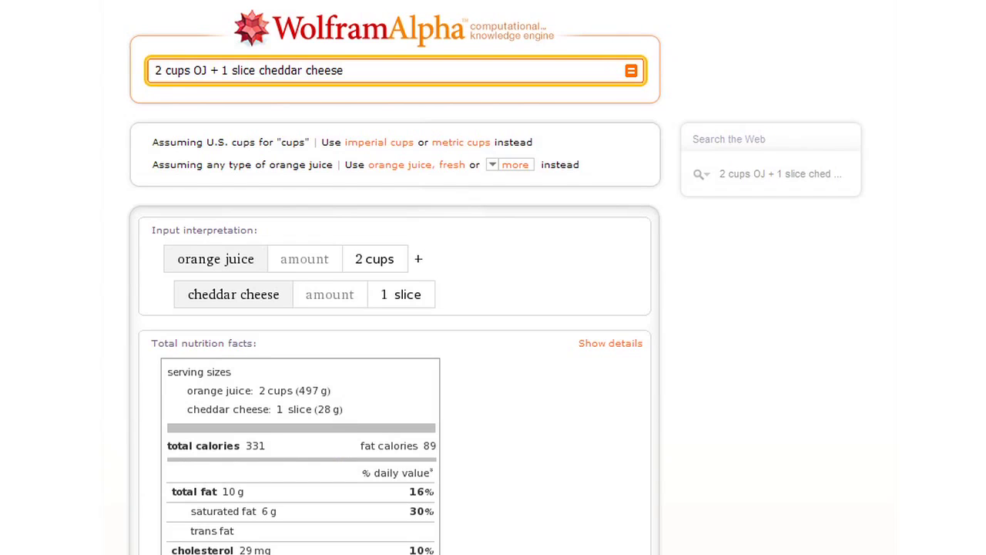
scroll(493, 308, down, 2)
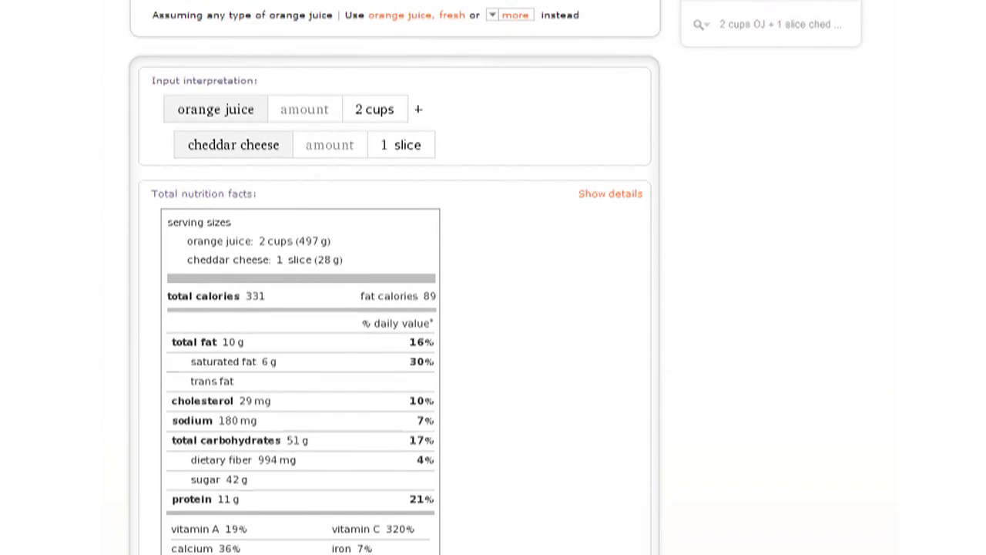
scroll(493, 308, up, 2)
Search 'mt everest' (29 035 ft, Nepal, first climbed 1953), then enter 'height mt everest / length of golden gate bridge'.
key(ctrl+a)
text(a__t_r)
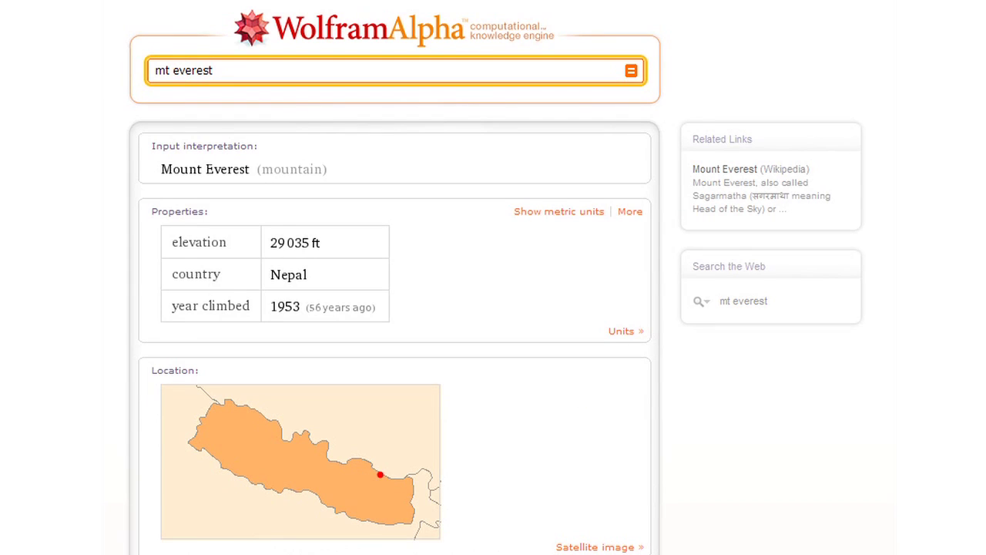
scroll(394, 309, down, 3)
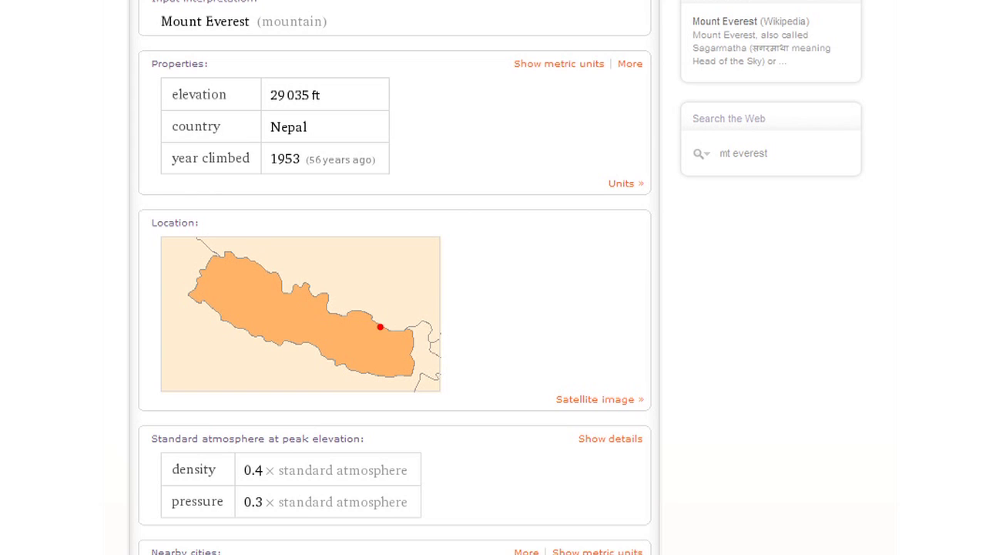
scroll(894, 222, up, 3)
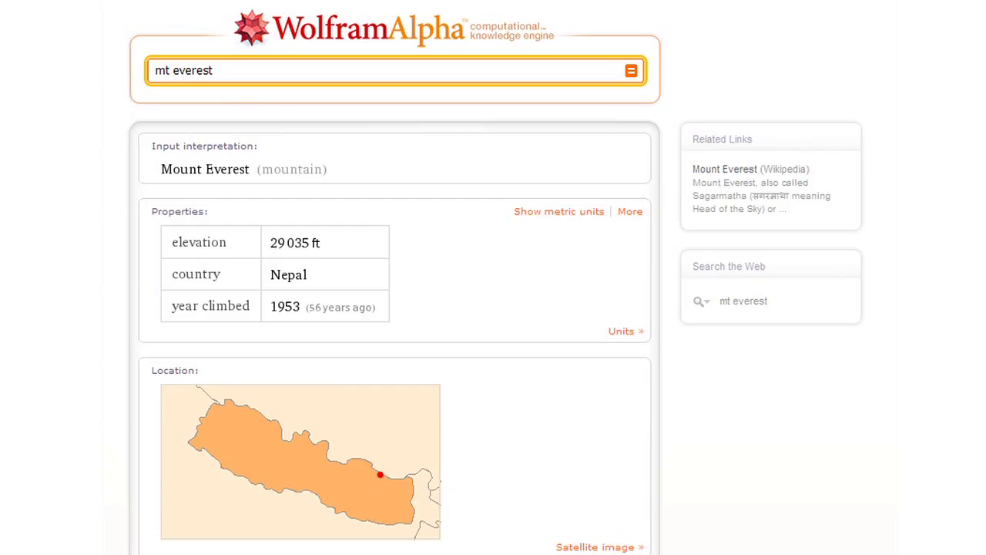
key(ctrl+a)
text(height mt everest / l)
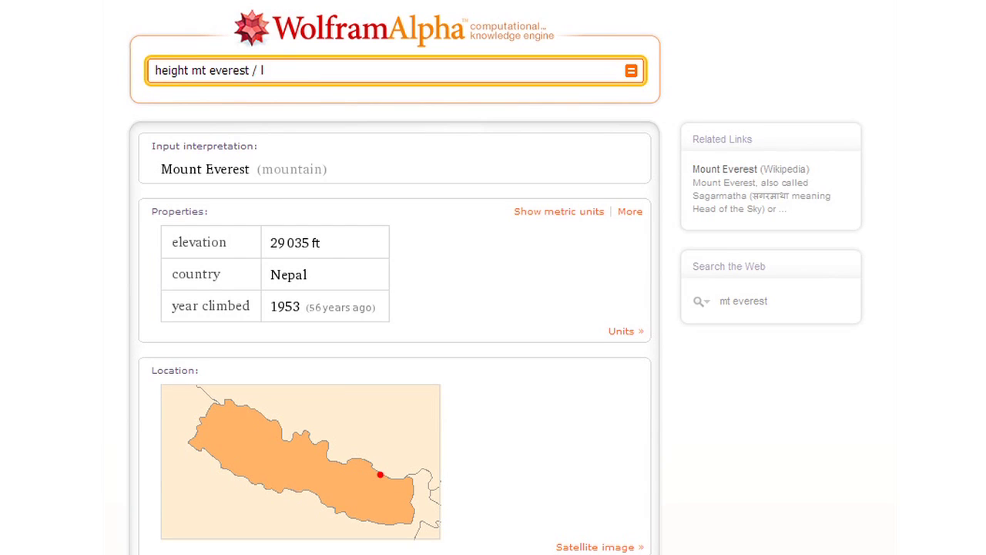
text(ength of golden gate bridg)
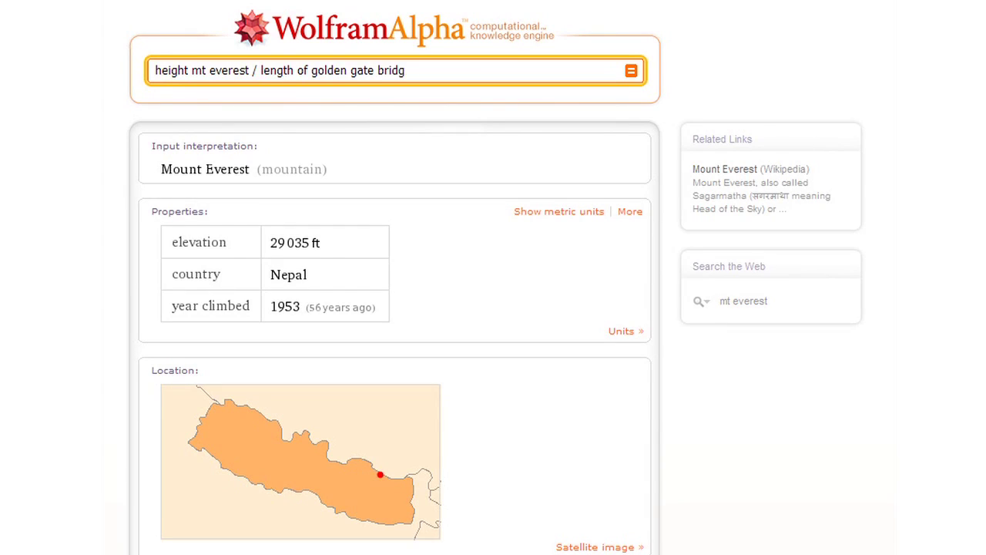
text(e)
Get Everest's height over Golden Gate Bridge length, 3.233, with details, then enter '3rd largest country in europe'.
key(Return)
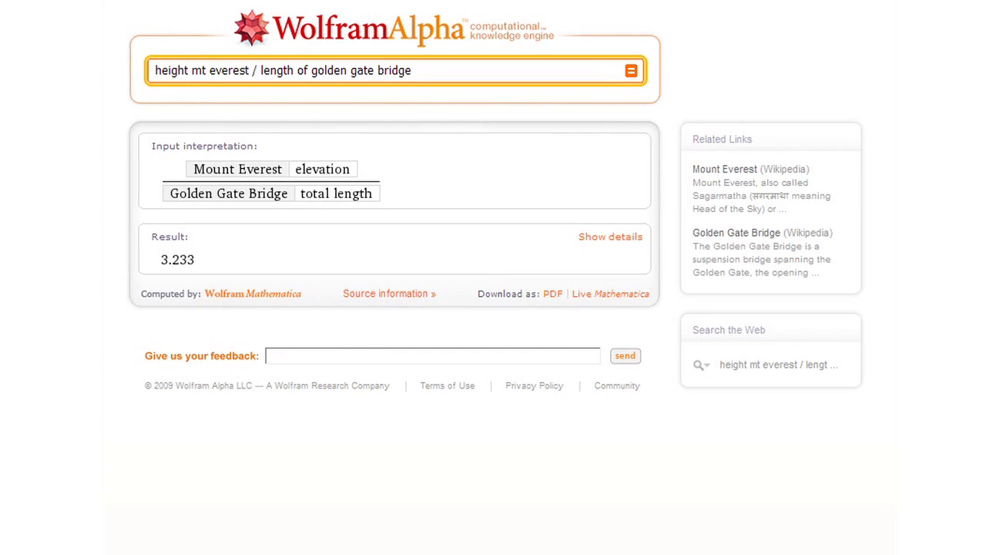
click(625, 242)
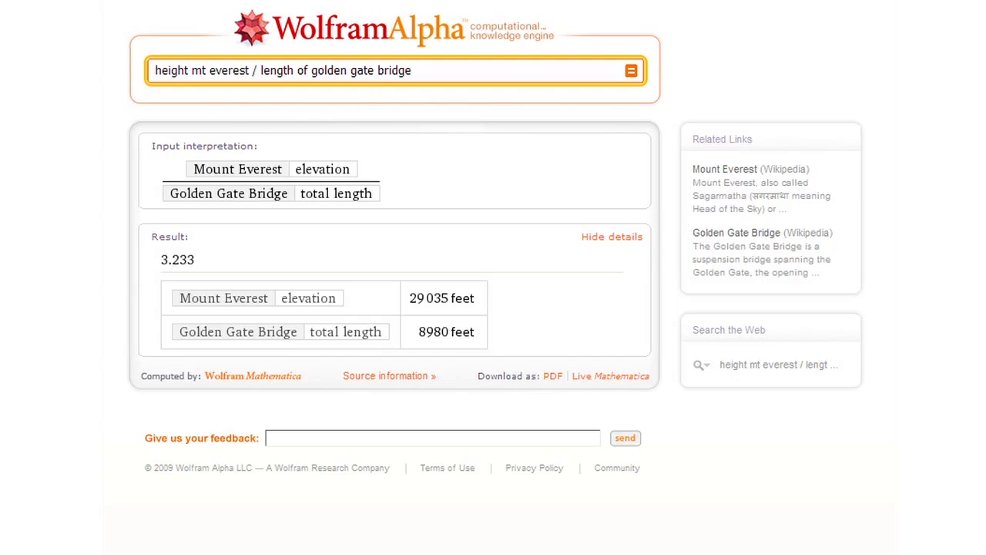
key(ctrl+a)
text(3rd largest country in eu)
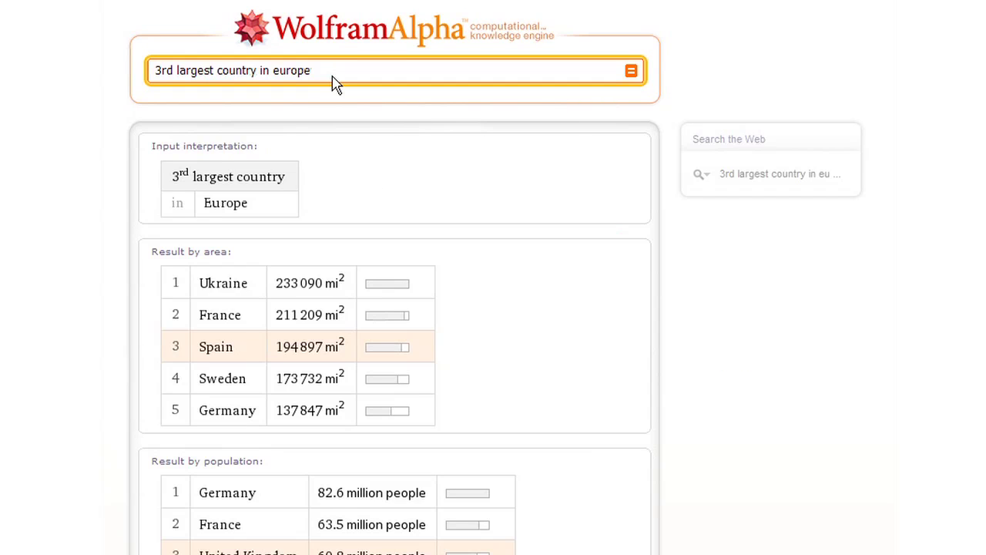
Browse the answer for the 3rd largest country in Europe: Spain, 194 897 mi².
scroll(747, 299, down, 1)
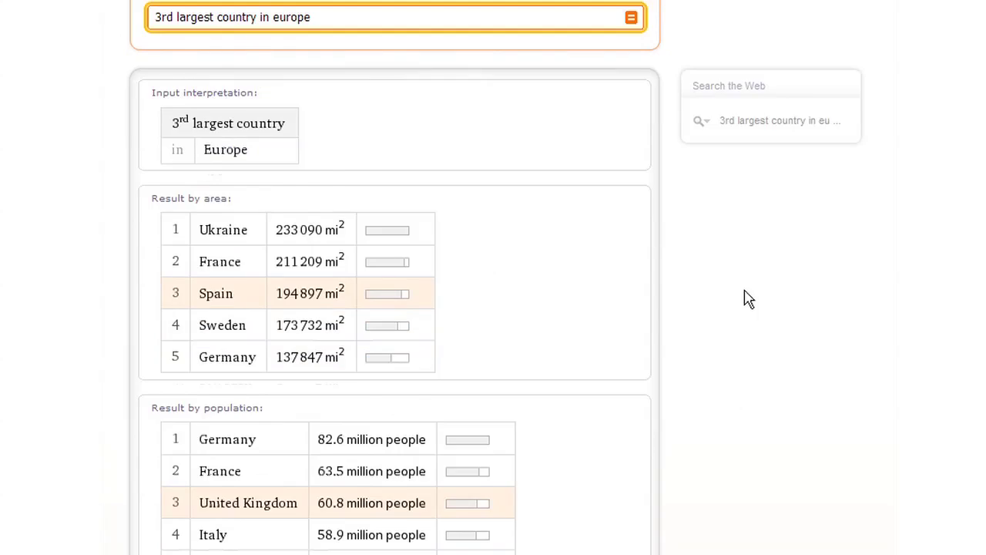
scroll(748, 299, down, 2)
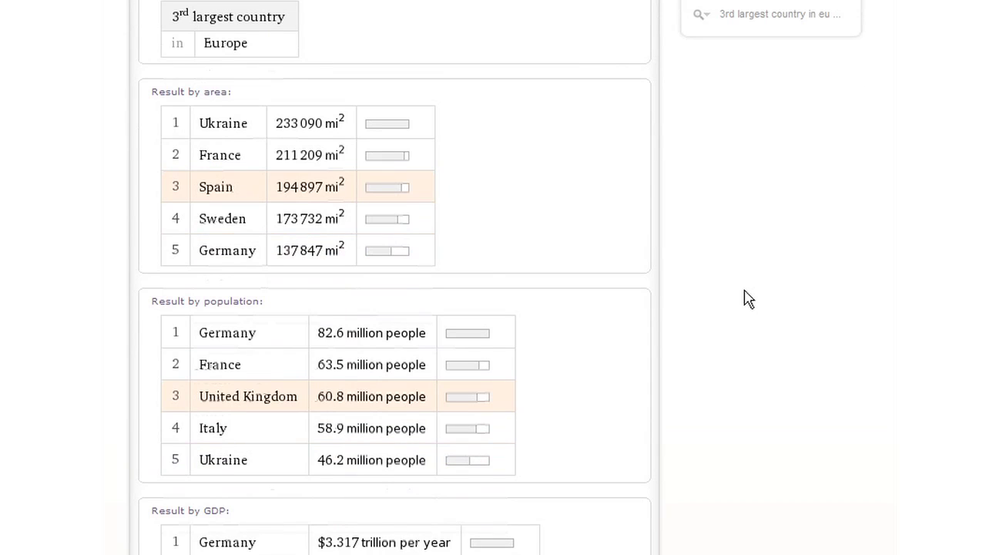
scroll(748, 299, up, 3)
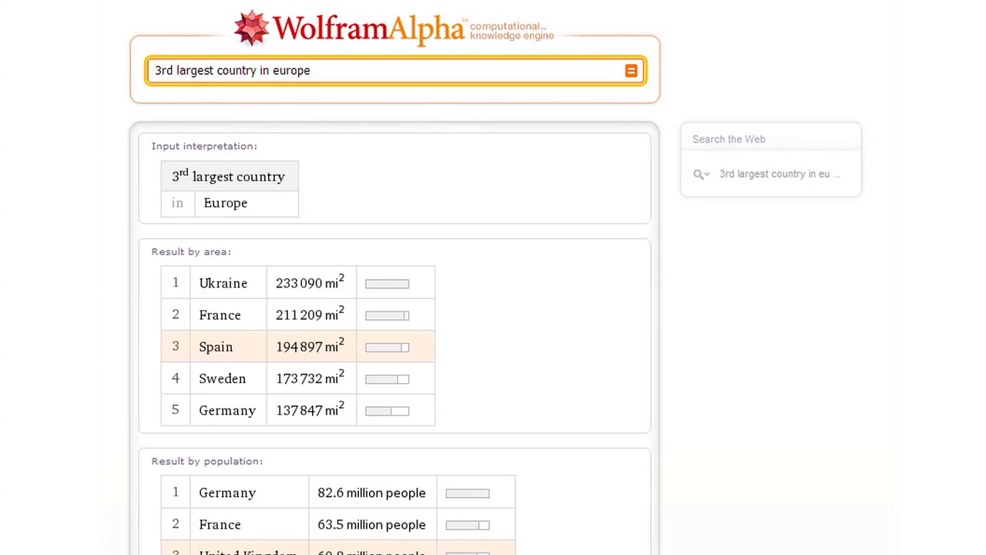
Query 'gdp vs. railway length in europe', then 'president of brazil in 1922'.
key(ctrl+a)
text(gdp vs. railway length in)
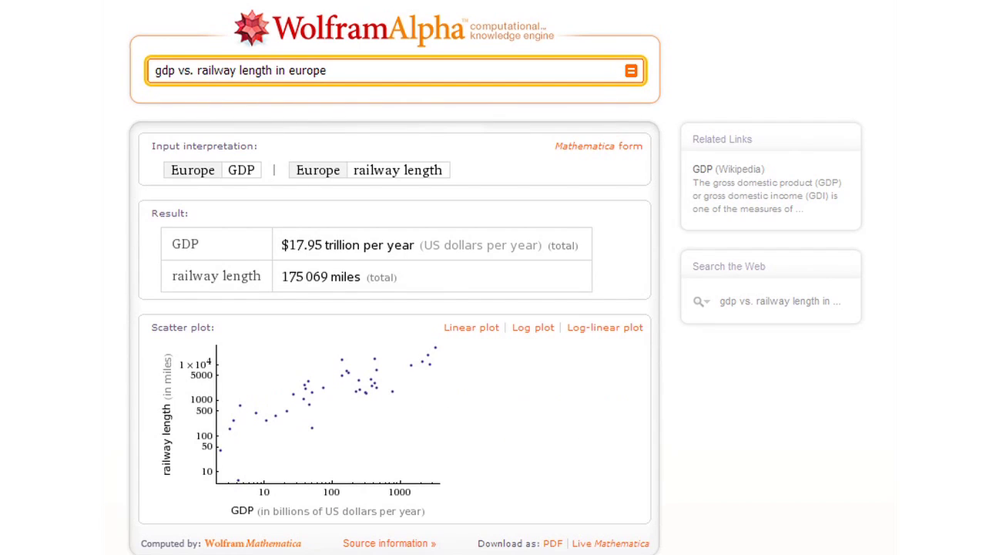
key(ctrl+a)
text(president of brazil i)
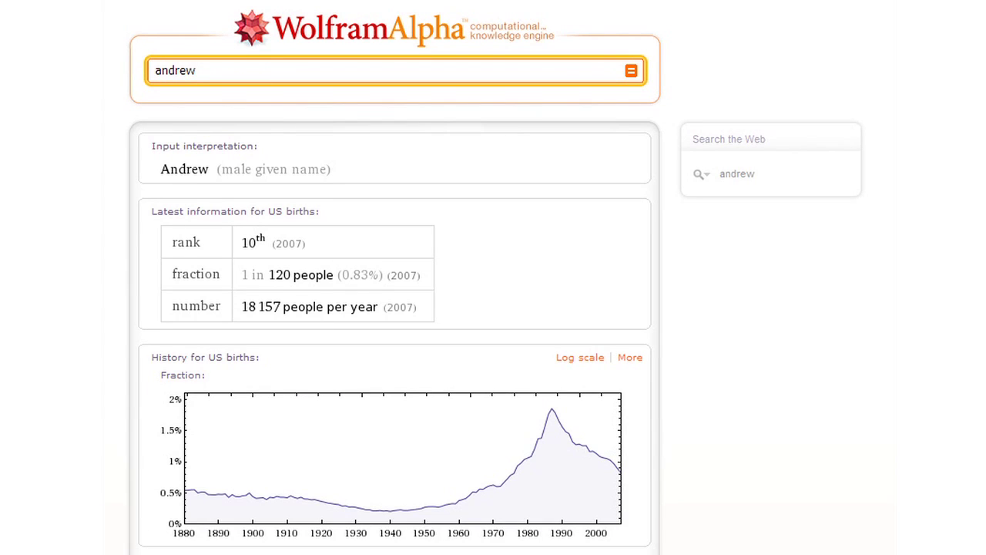
Extend the 'andrew' query with 'paul' and browse both names' US birth statistics and history.
scroll(394, 308, down, 5)
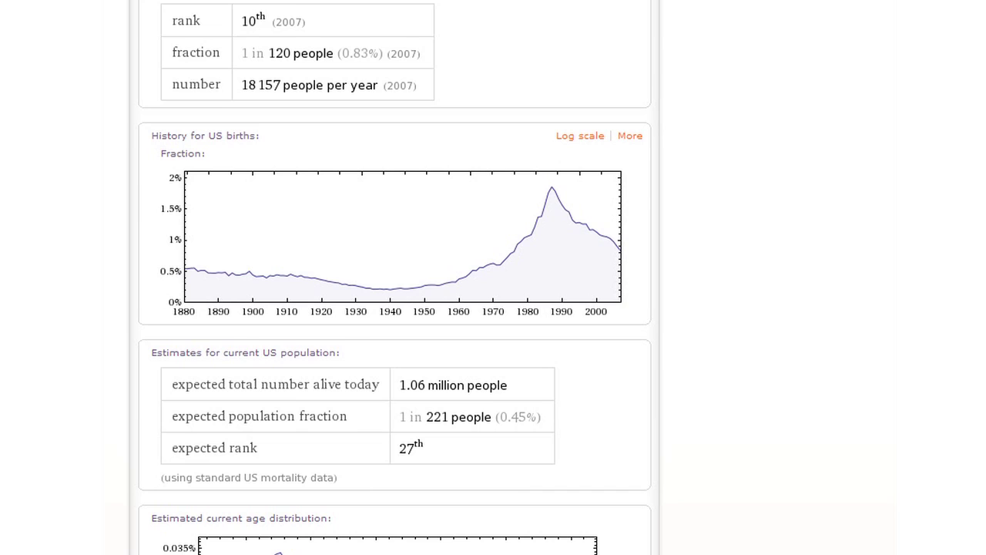
scroll(885, 257, up, 3)
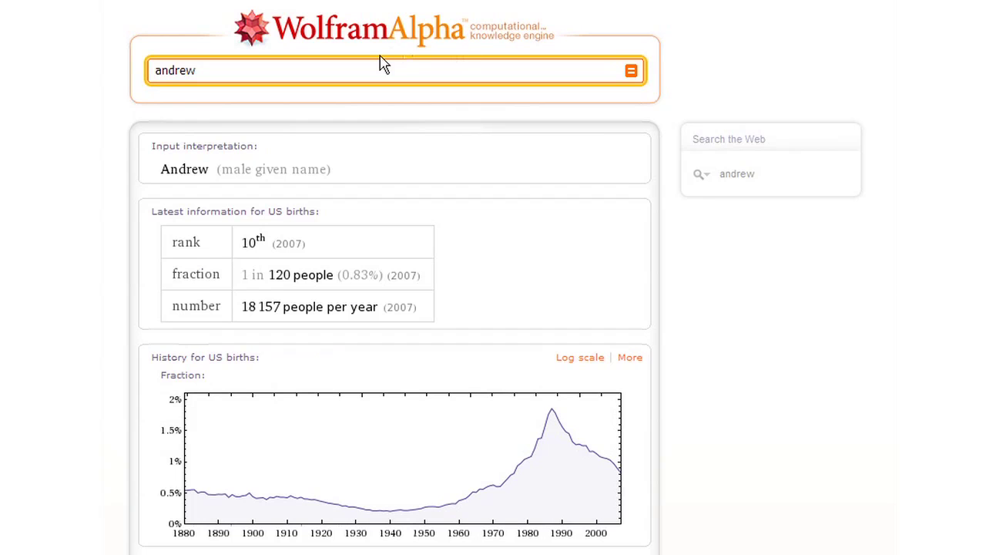
click(365, 70)
text(paul)
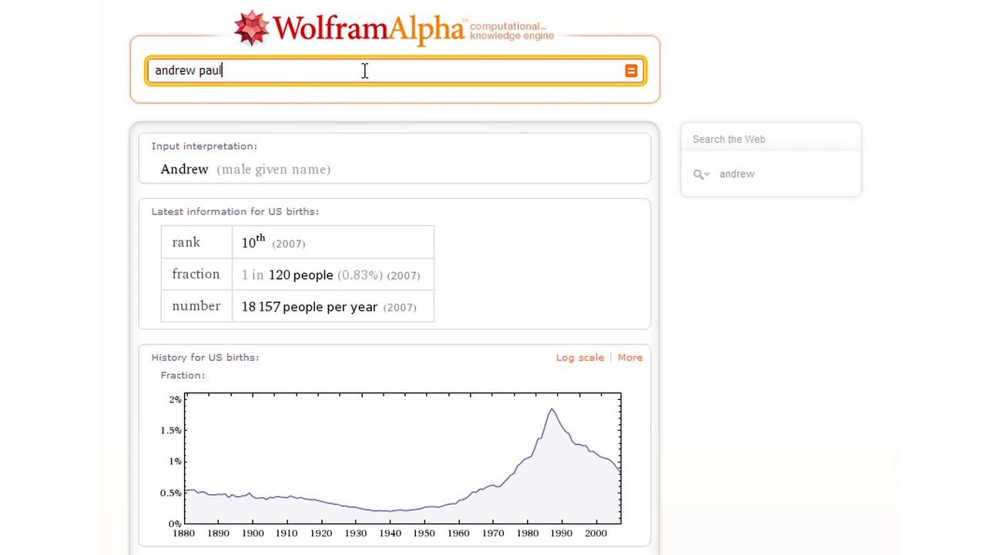
key(Return)
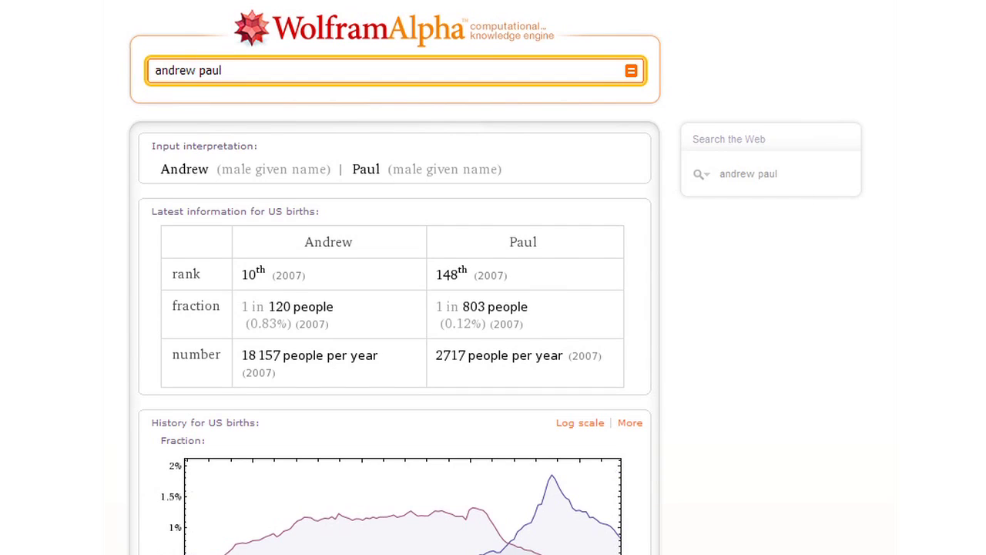
scroll(394, 309, down, 5)
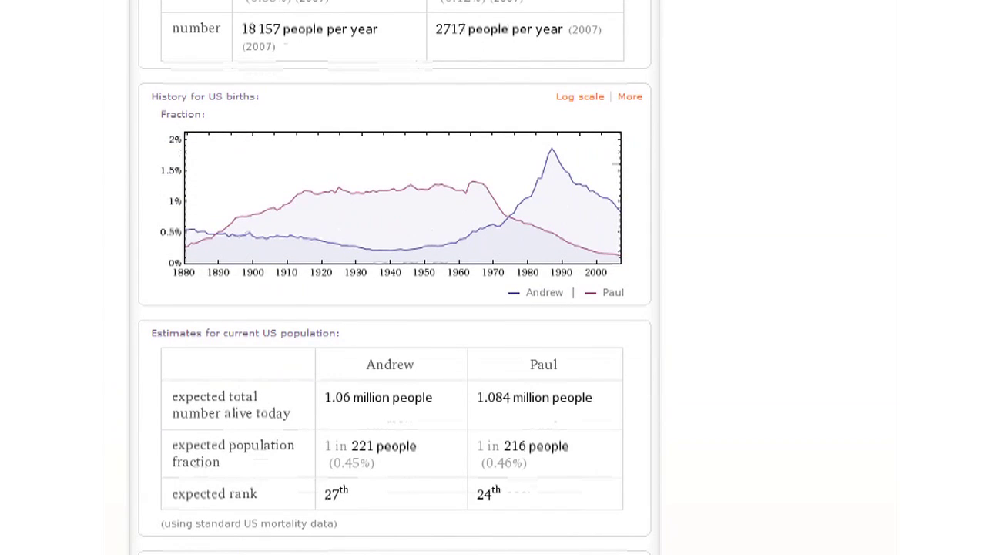
scroll(394, 308, up, 5)
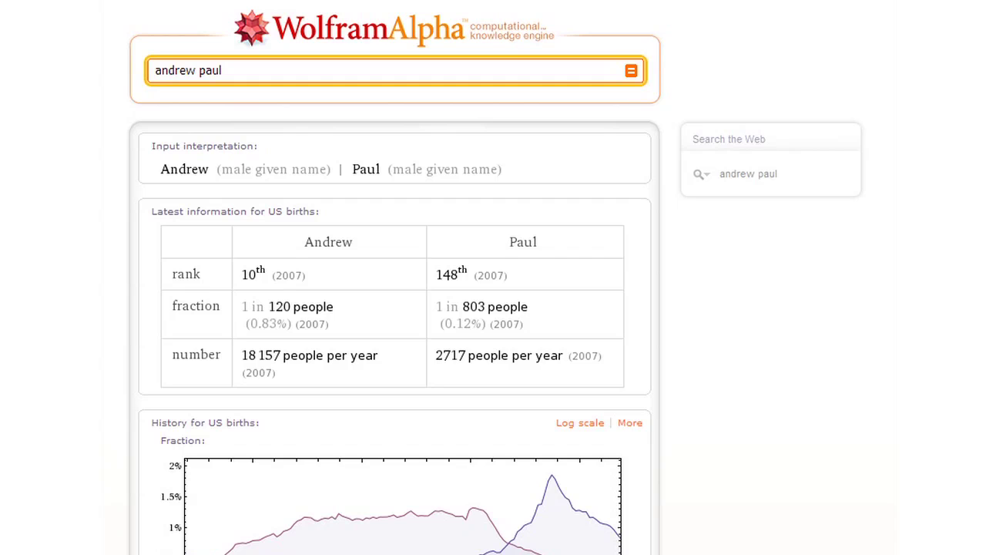
key(ctrl+a)
Find the probability of 2 heads in 10 coin flips: 0.0439453.
text(10 flips 2 heads)
key(Return)
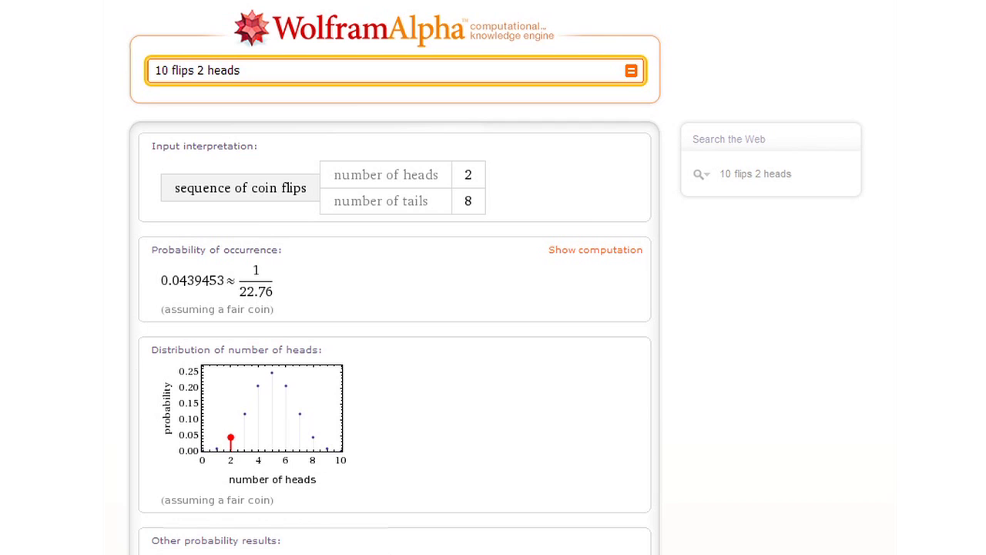
key(ctrl+a)
Query the sequence '3, 7, 15, 31, 63, ...', then look up 'ISS'.
text(3, 7, 15, 31, 63, ...)
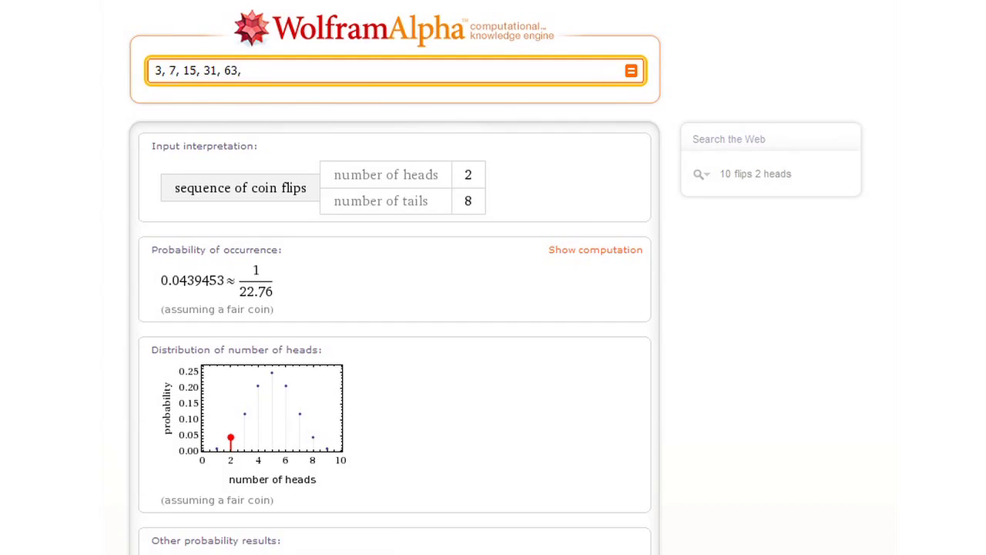
key(Return)
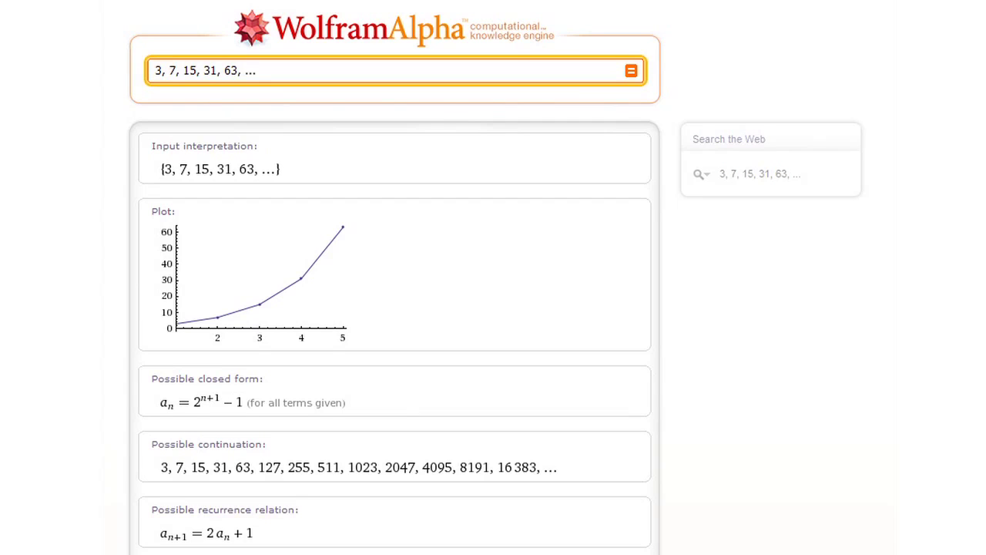
text(ISS)
key(Return)
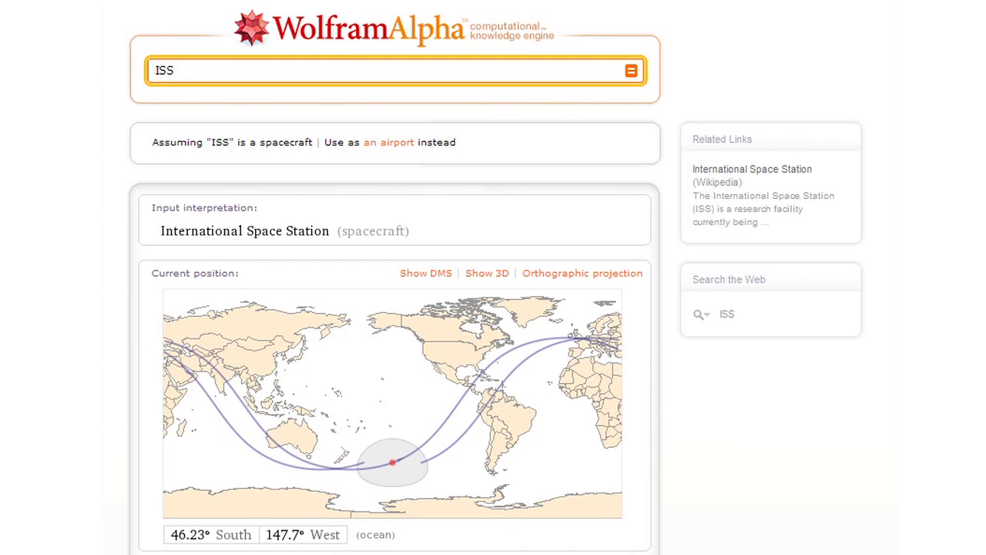
Expand the ISS's current orbital information with More, then return to its map position.
scroll(809, 444, down, 3)
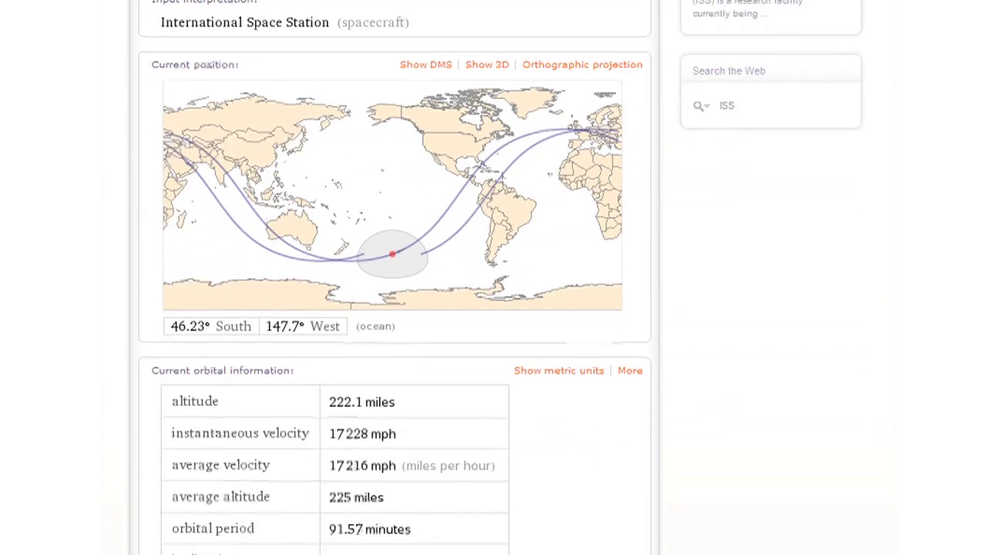
click(633, 356)
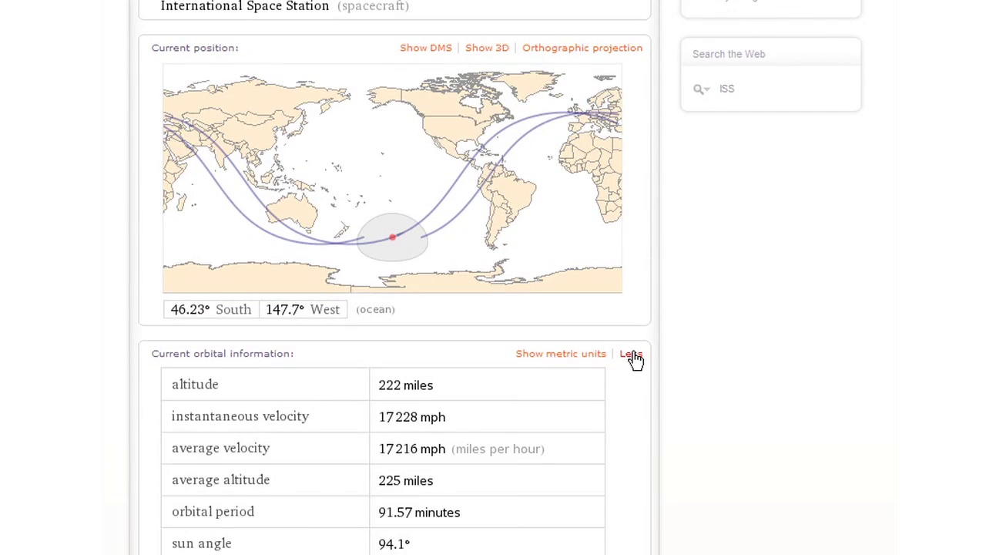
scroll(891, 319, up, 3)
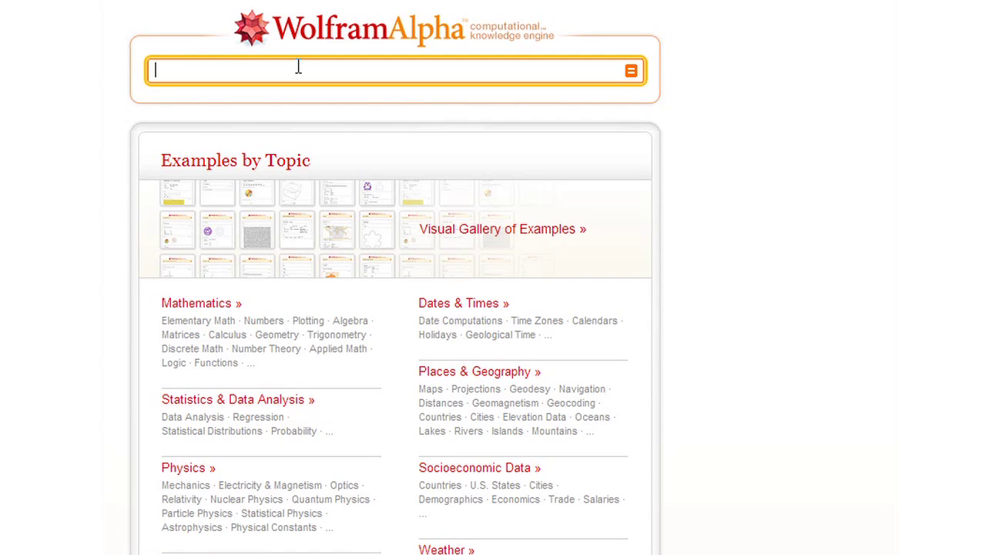
Scroll the Examples by Topic list to Chemistry, Engineering, Weather and Food & Nutrition.
scroll(395, 308, down, 3)
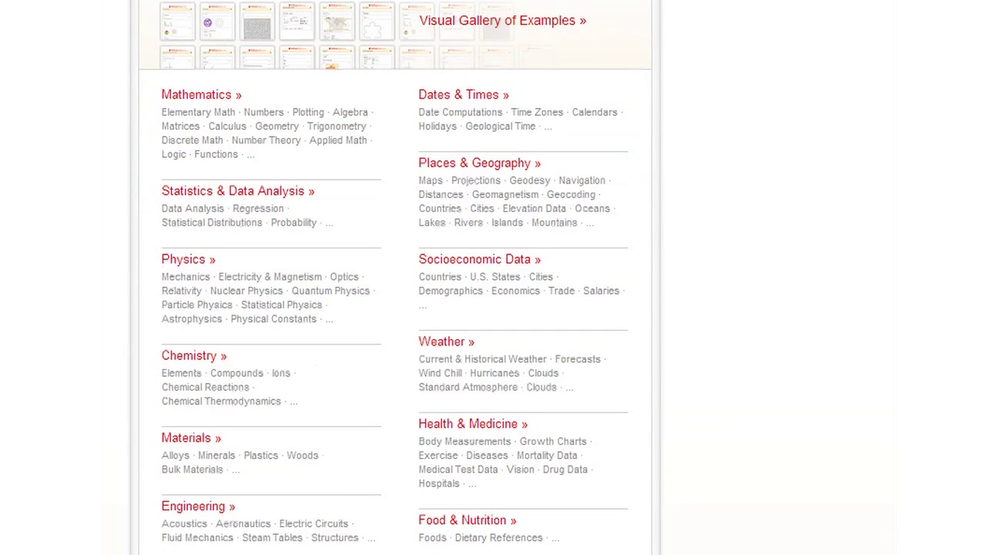